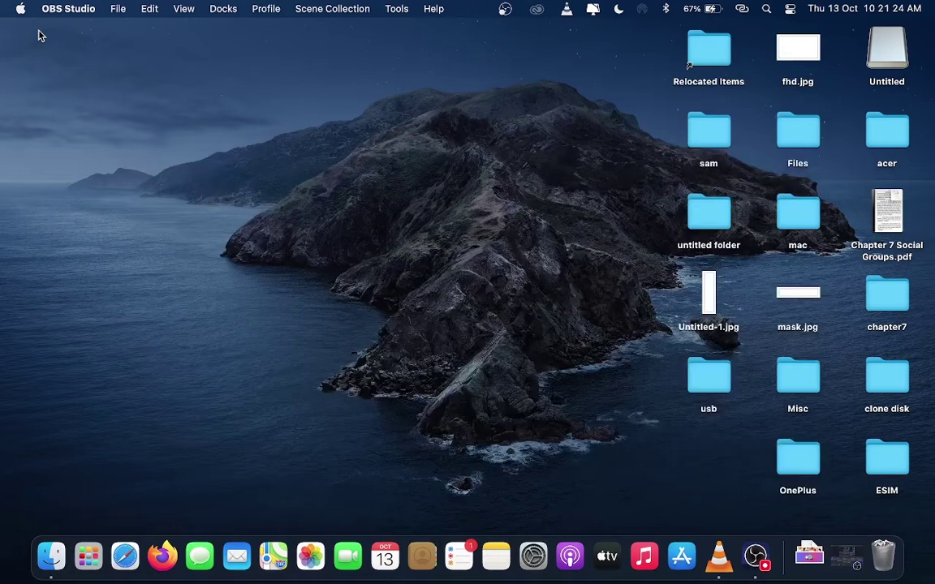
{"action": "left_click", "coordinate": [319, 186]}
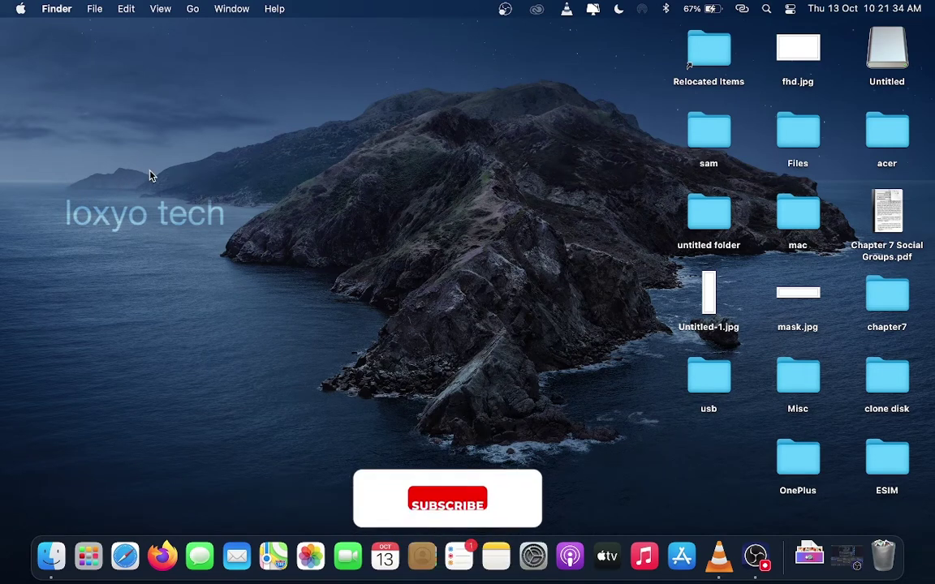
{"action": "right_click", "coordinate": [203, 103]}
{"action": "left_click", "coordinate": [149, 113]}
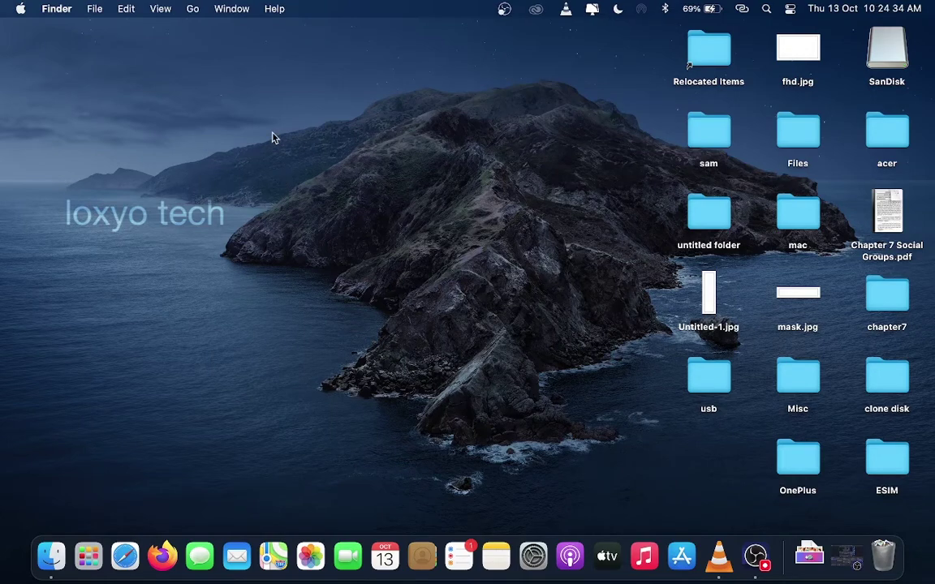
Step: Check the capacity of the Mac's internal drive in the storage details of About This Mac
{"action": "left_click", "coordinate": [18, 10]}
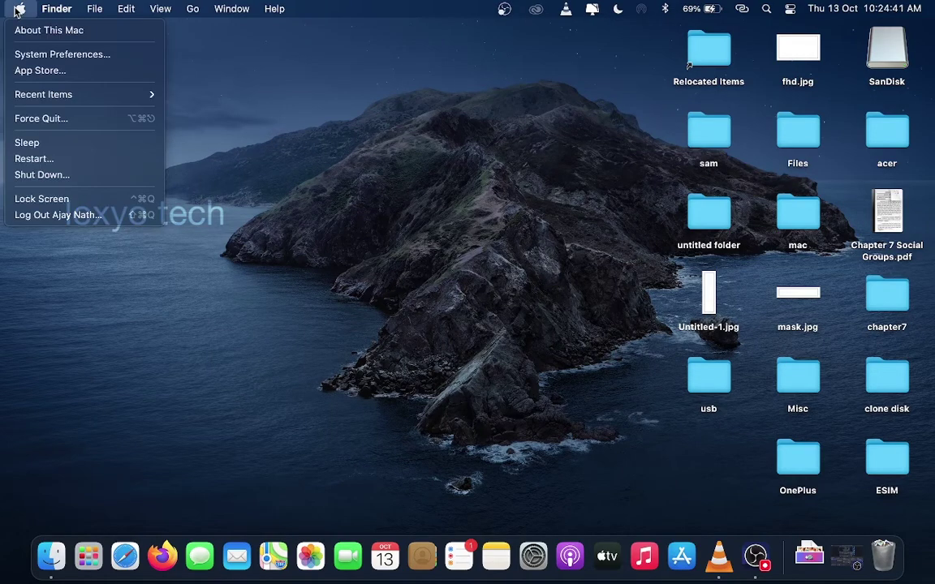
{"action": "left_click", "coordinate": [63, 30]}
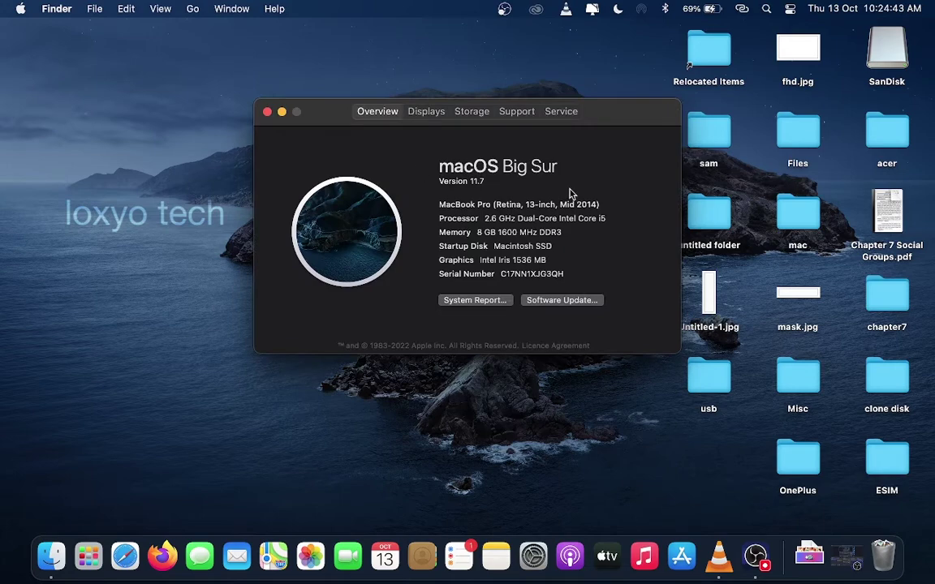
{"action": "left_click", "coordinate": [474, 113]}
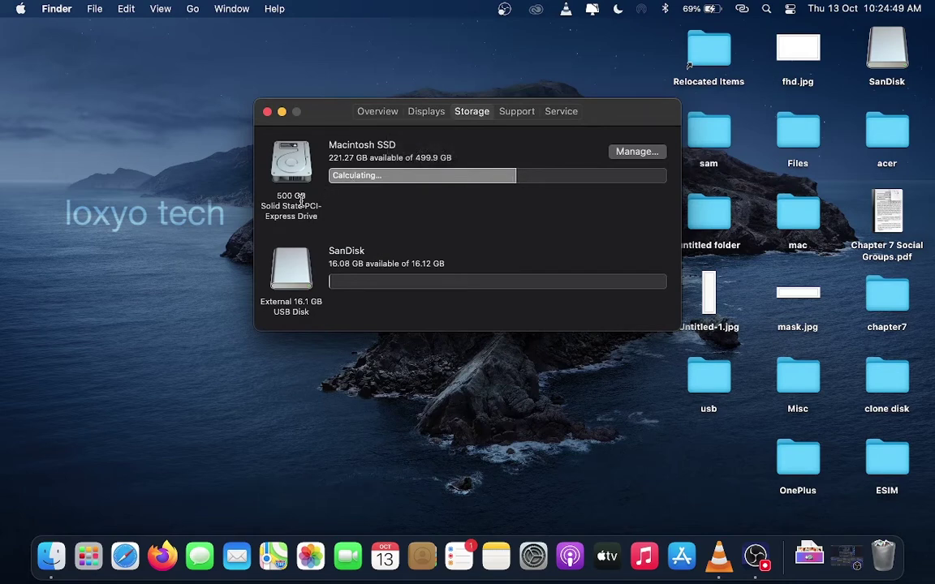
{"action": "left_click_drag", "start_coordinate": [278, 195], "coordinate": [321, 215]}
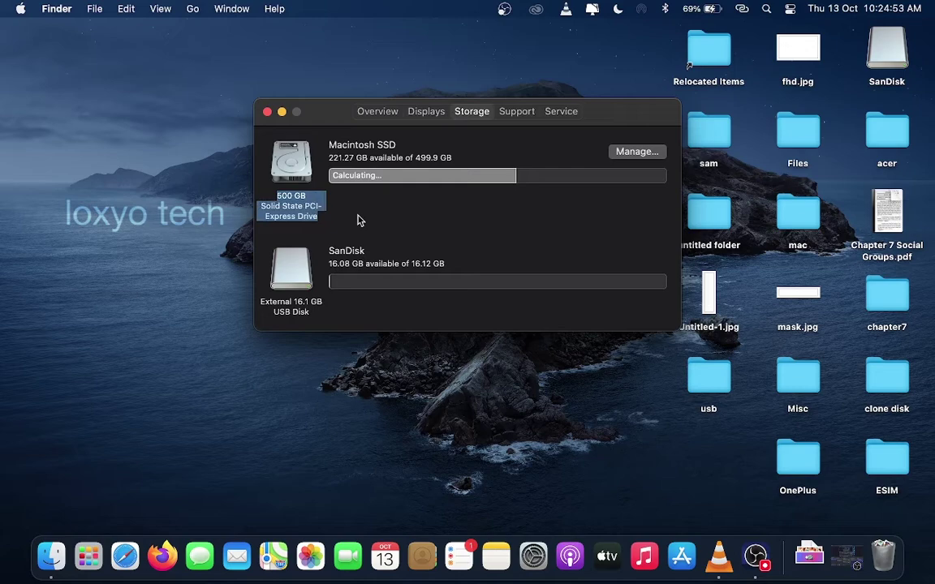
{"action": "left_click", "coordinate": [290, 195]}
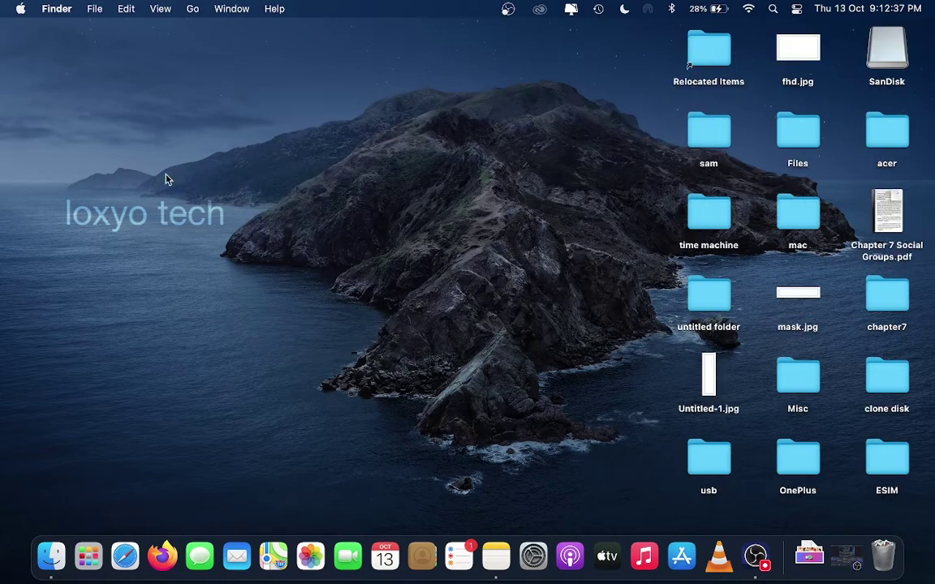
Step: Open the SanDisk drive from the desktop to check its contents and close its window
{"action": "double_click", "coordinate": [883, 51]}
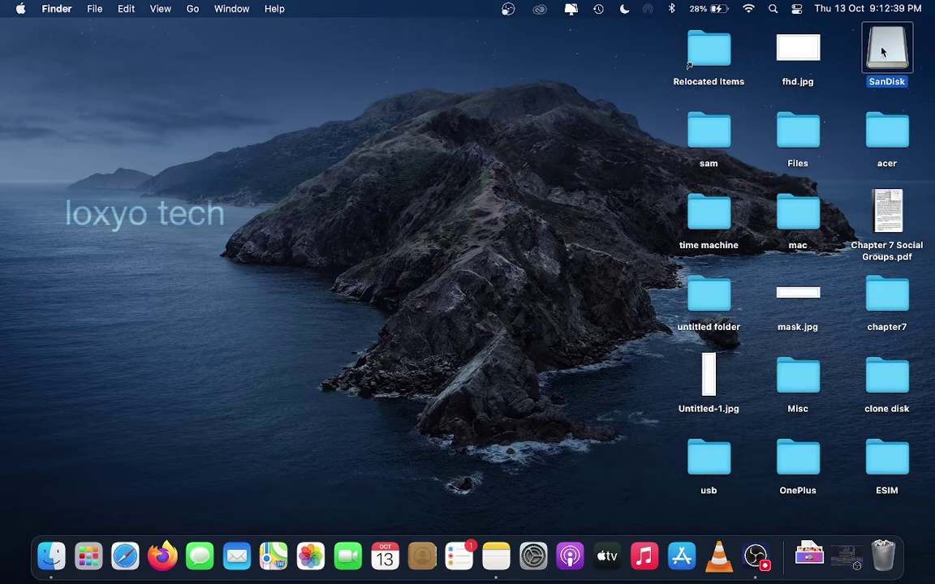
{"action": "left_click_drag", "start_coordinate": [408, 86], "coordinate": [375, 123]}
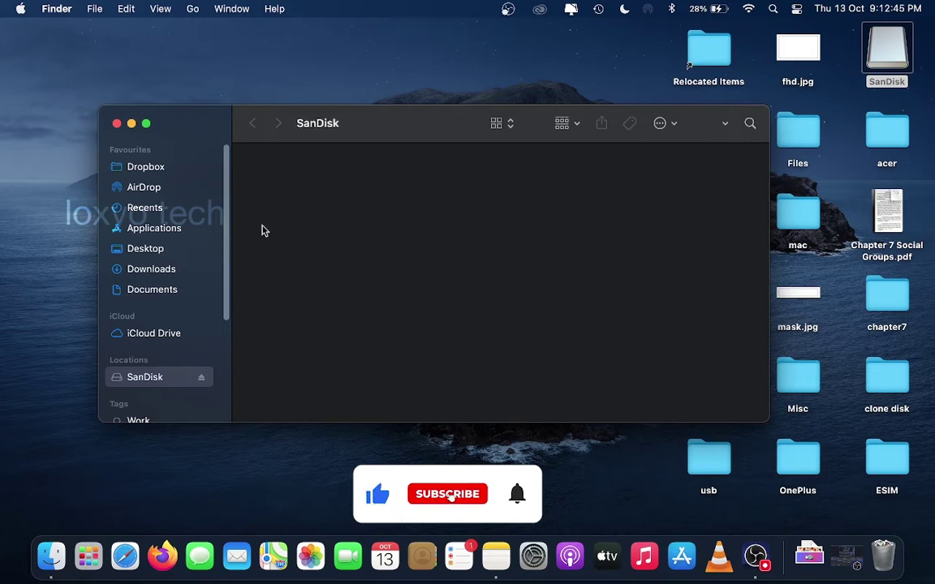
{"action": "left_click", "coordinate": [116, 123]}
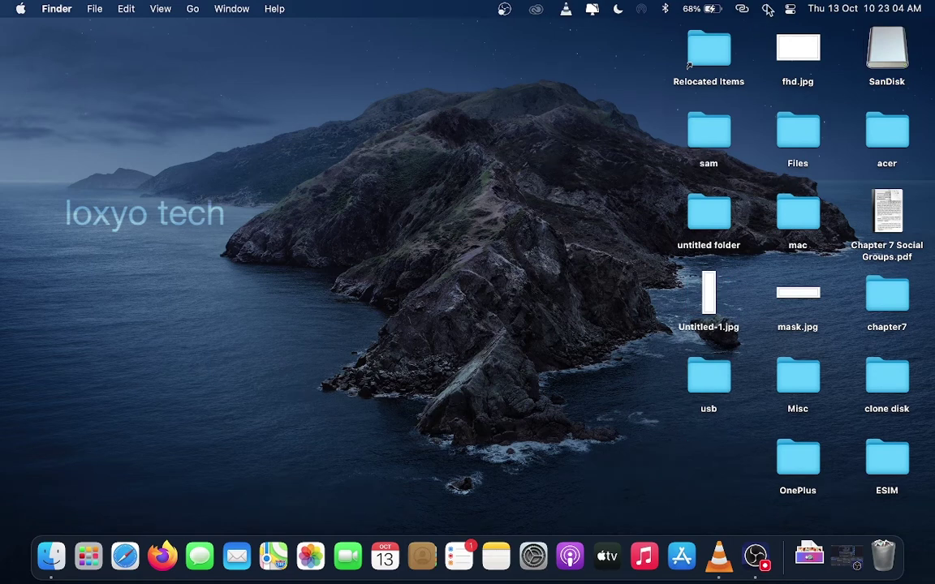
Step: Find and launch Disk Utility with a system search for "disk" and move its window fully into view
{"action": "key", "text": "super+space"}
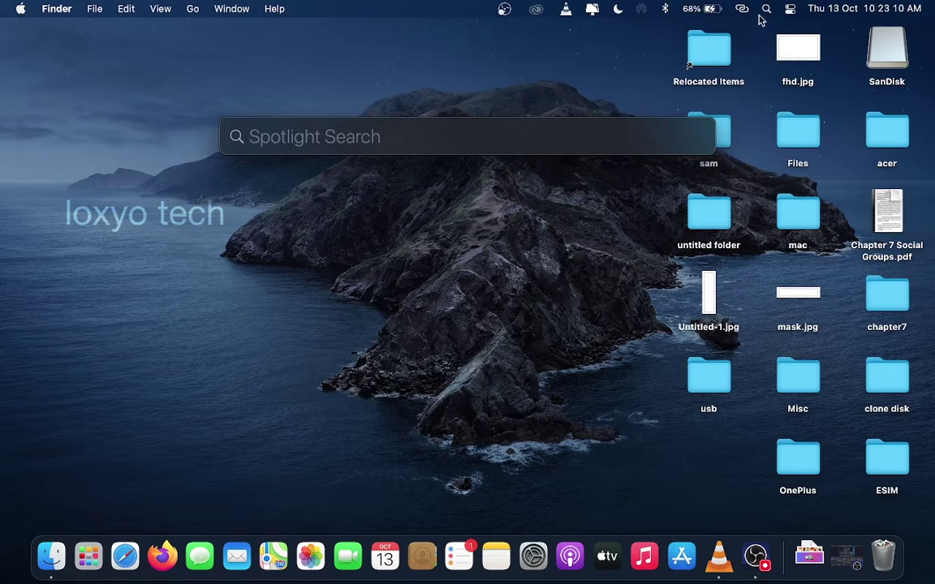
{"action": "type", "text": "disk"}
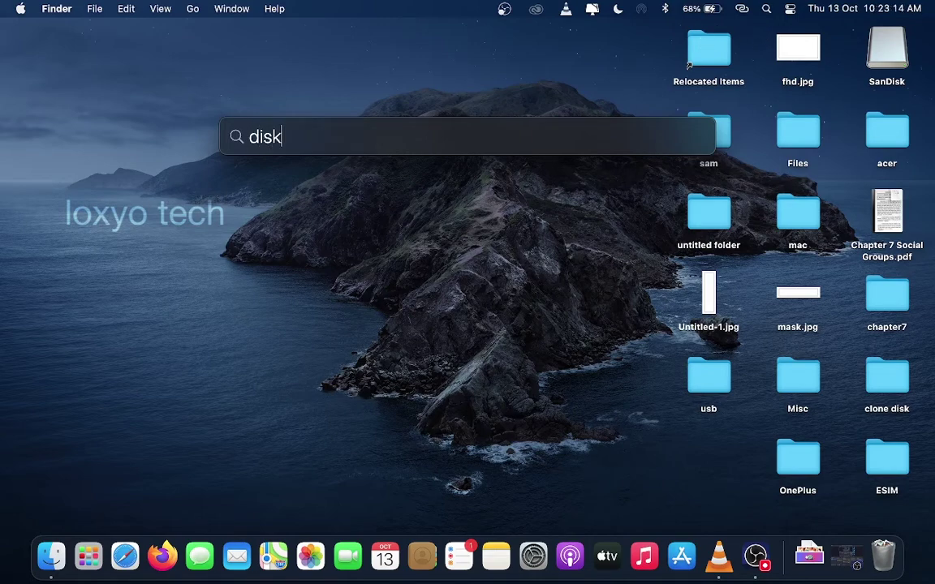
{"action": "key", "text": "Return"}
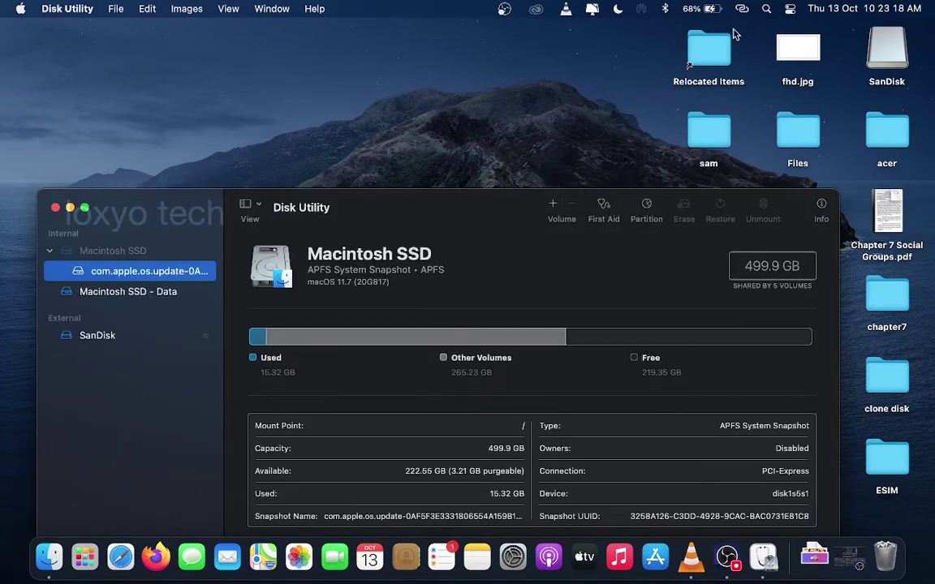
{"action": "left_click_drag", "start_coordinate": [436, 206], "coordinate": [438, 88]}
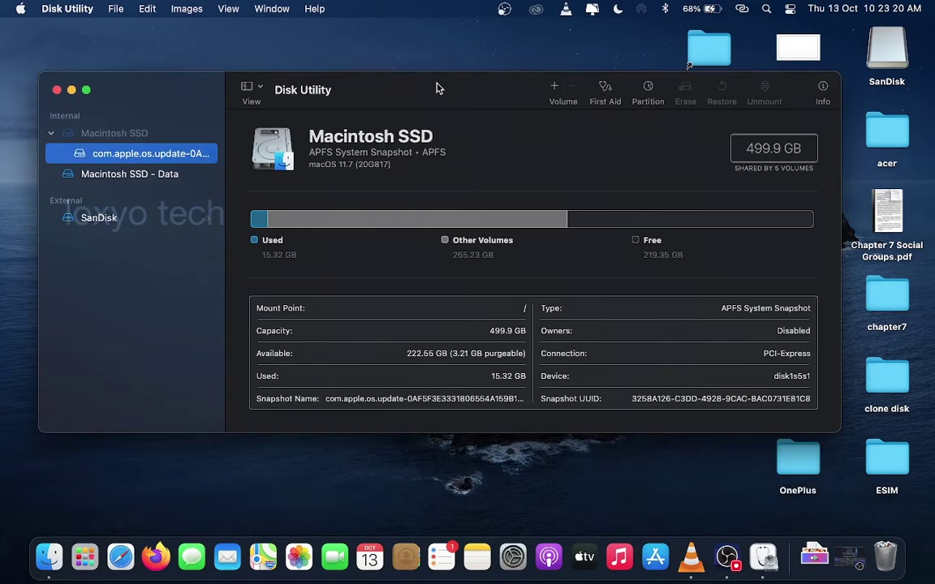
Step: Erase the external SanDisk drive with the Mac OS Extended (Journaled) format, keeping its name, and close Disk Utility
{"action": "left_click", "coordinate": [103, 218]}
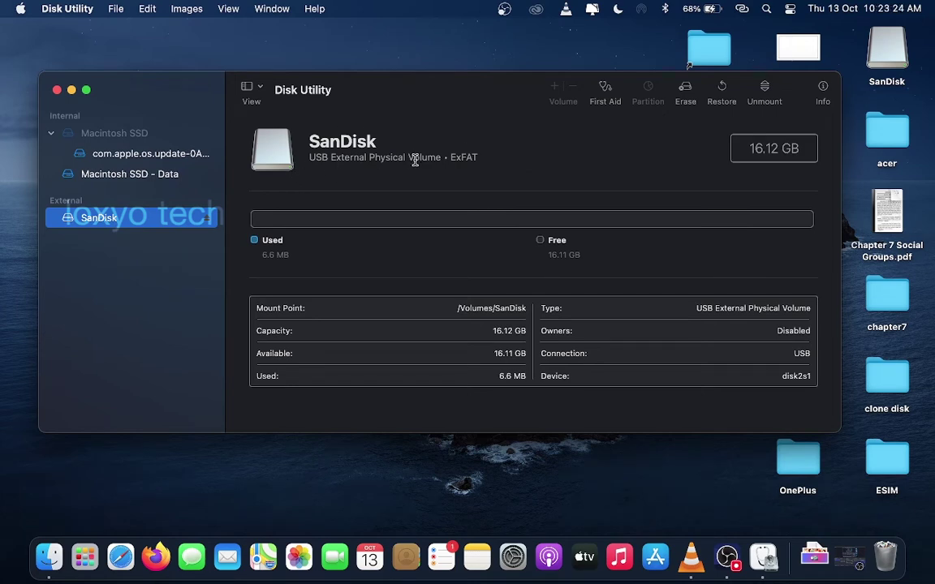
{"action": "left_click", "coordinate": [686, 87]}
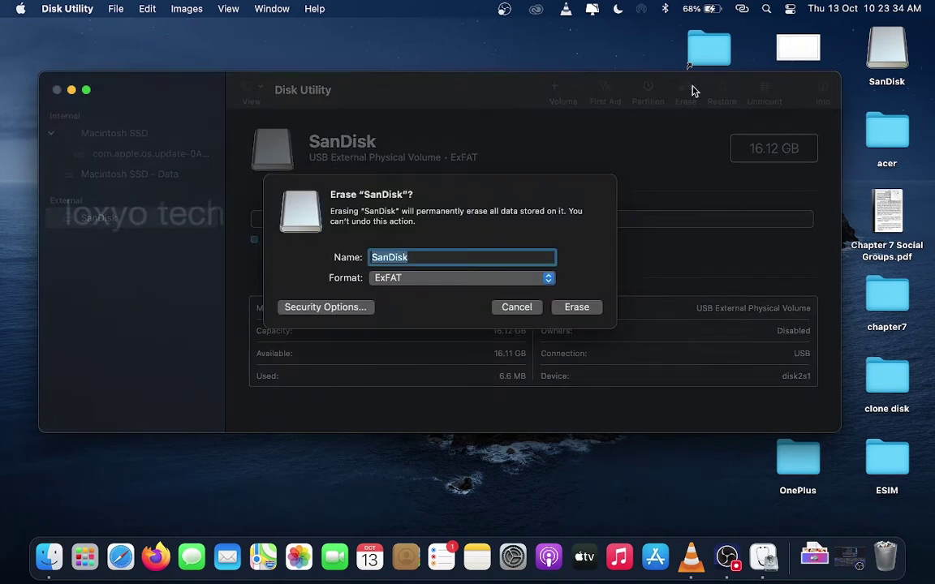
{"action": "left_click", "coordinate": [422, 280]}
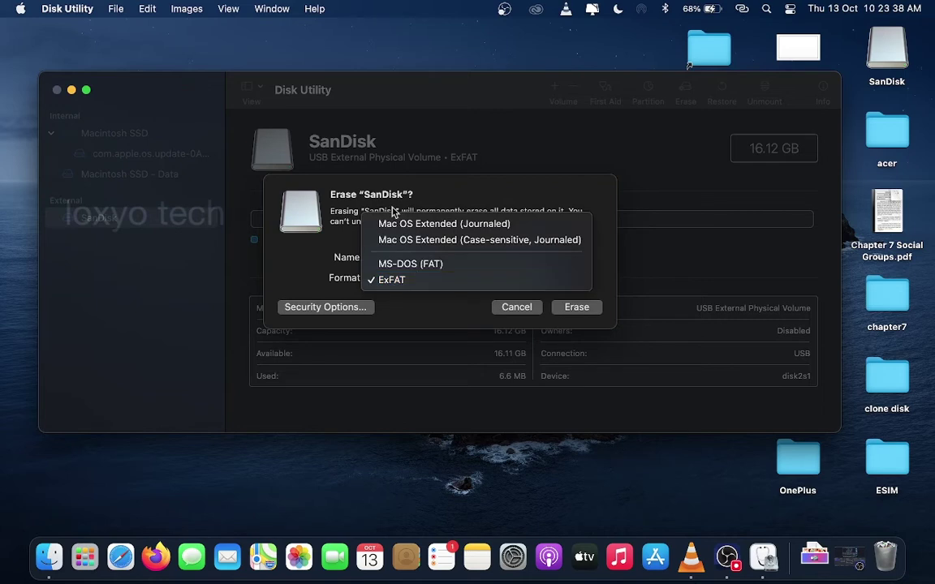
{"action": "left_click", "coordinate": [389, 225]}
{"action": "left_click", "coordinate": [594, 307]}
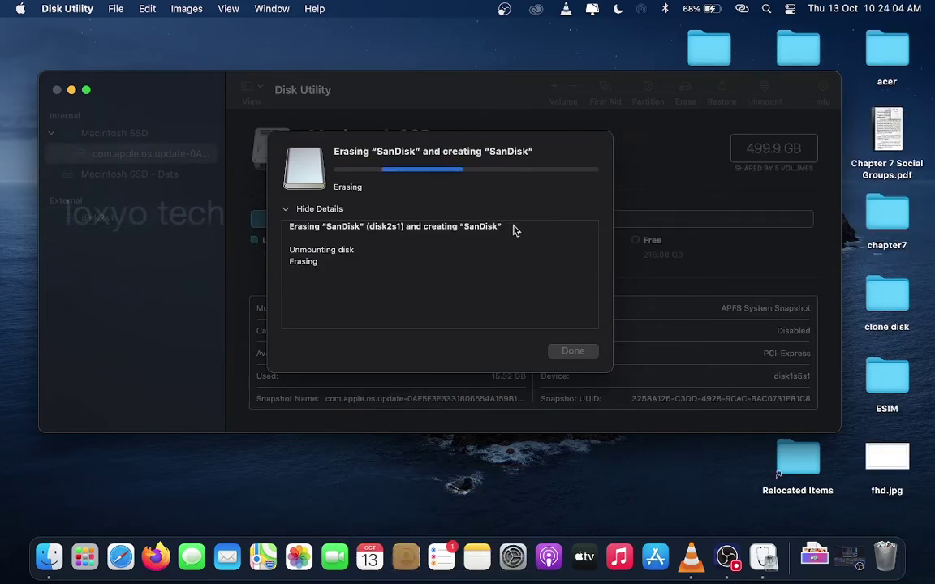
{"action": "left_click", "coordinate": [563, 354]}
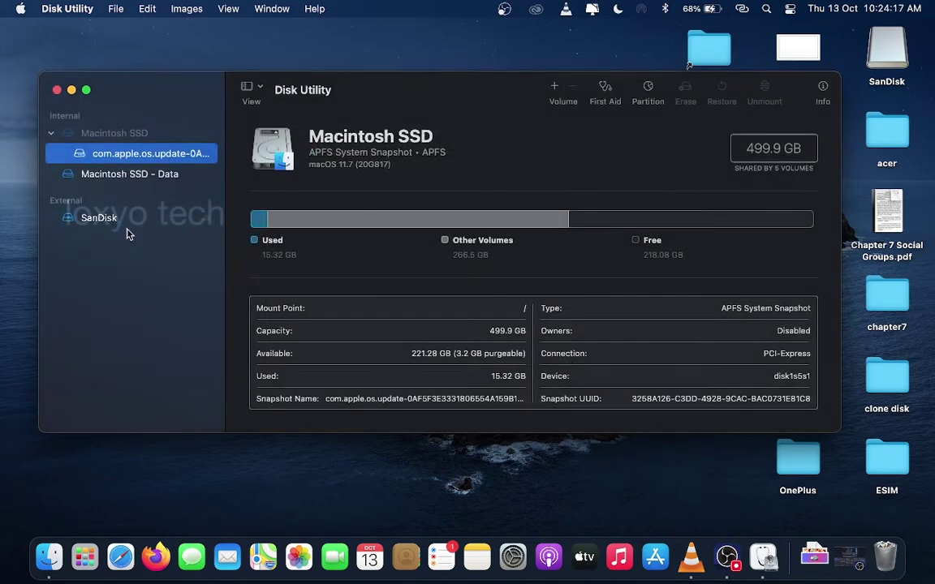
{"action": "left_click", "coordinate": [122, 220]}
{"action": "left_click", "coordinate": [57, 89]}
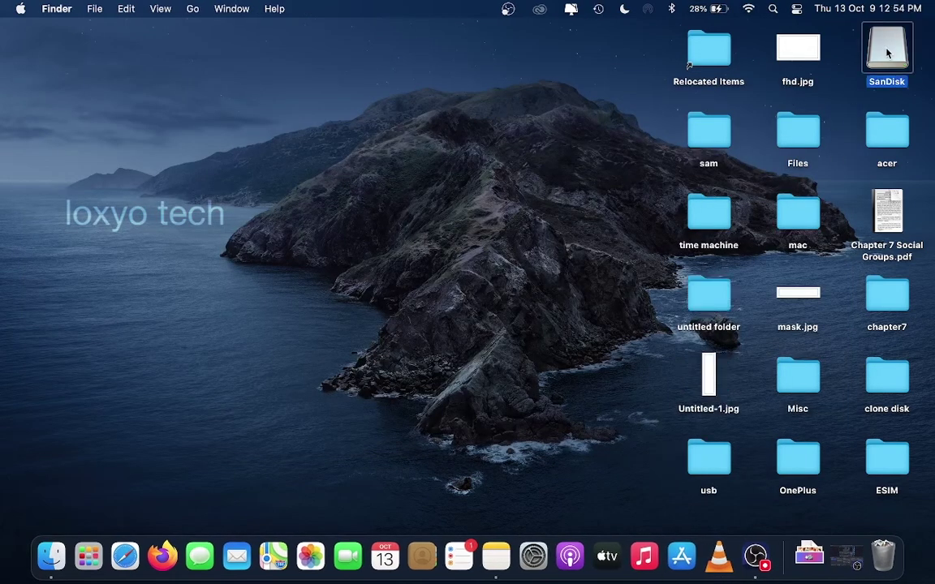
Step: Check the format and capacity of the SanDisk drive in its info window and close it
{"action": "right_click", "coordinate": [889, 53]}
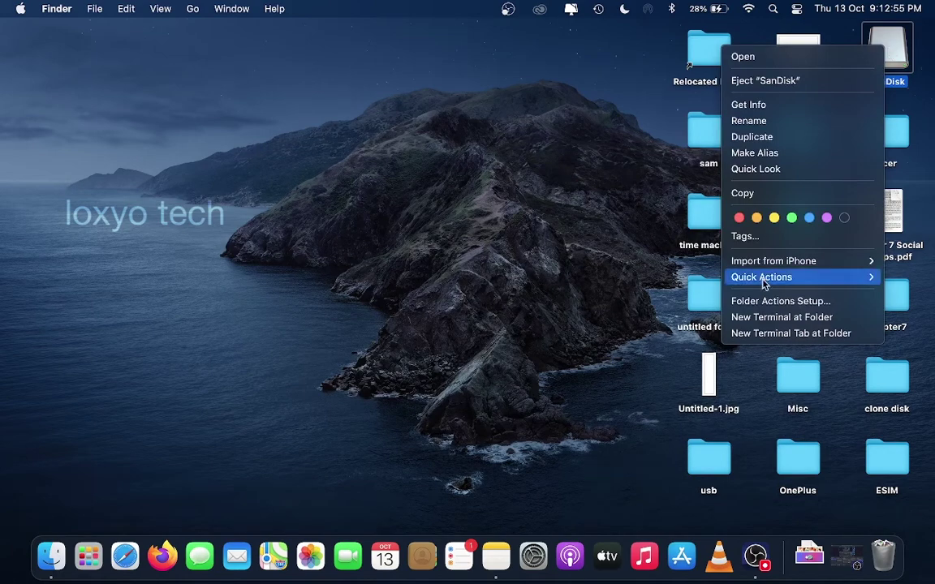
{"action": "left_click", "coordinate": [784, 105]}
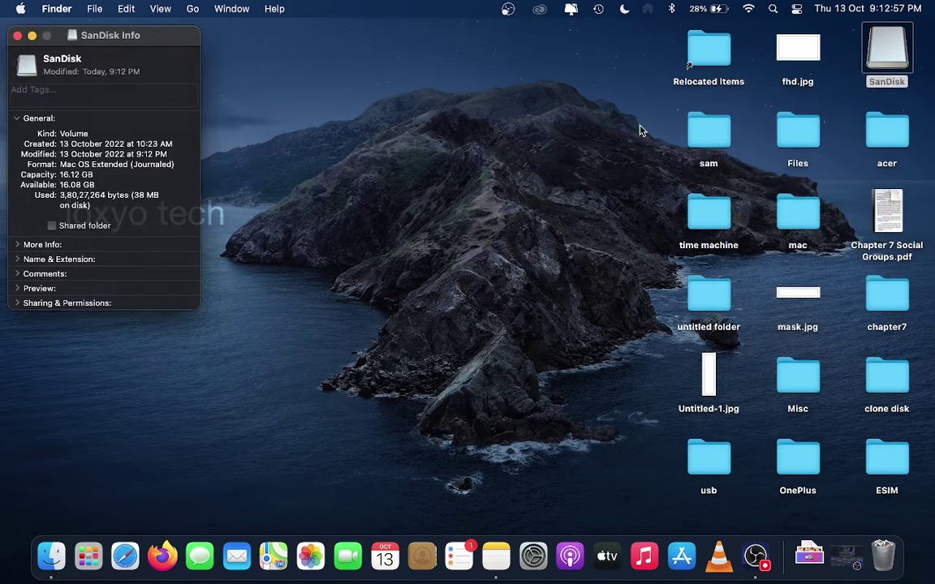
{"action": "left_click_drag", "start_coordinate": [93, 173], "coordinate": [62, 168]}
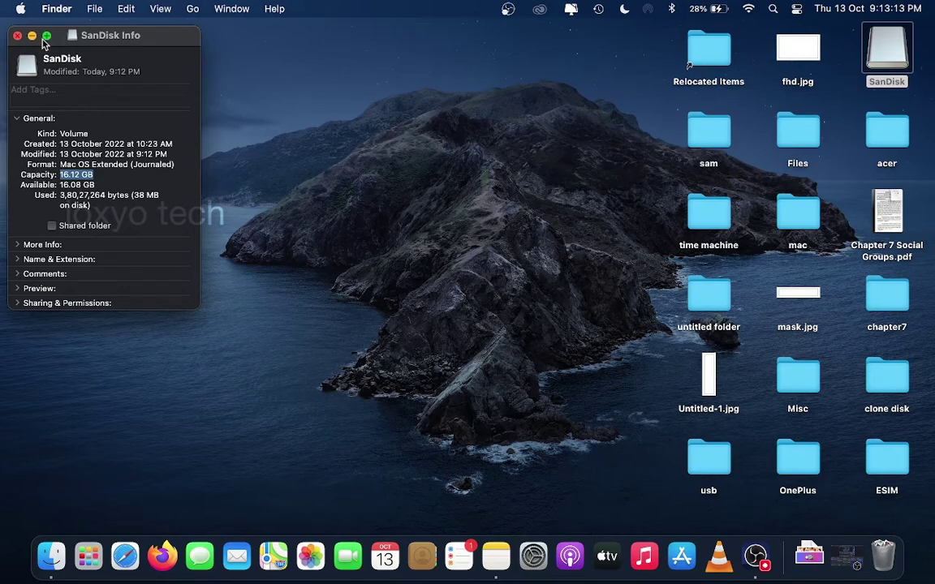
{"action": "left_click", "coordinate": [17, 36]}
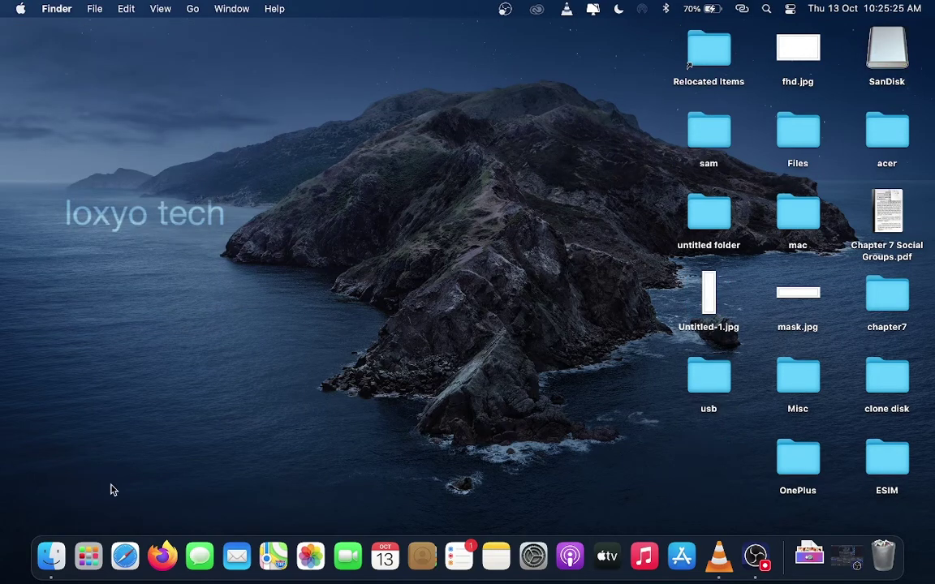
Step: Open the Time Machine settings in System Preferences and enable Show Time Machine in menu bar
{"action": "left_click", "coordinate": [89, 556]}
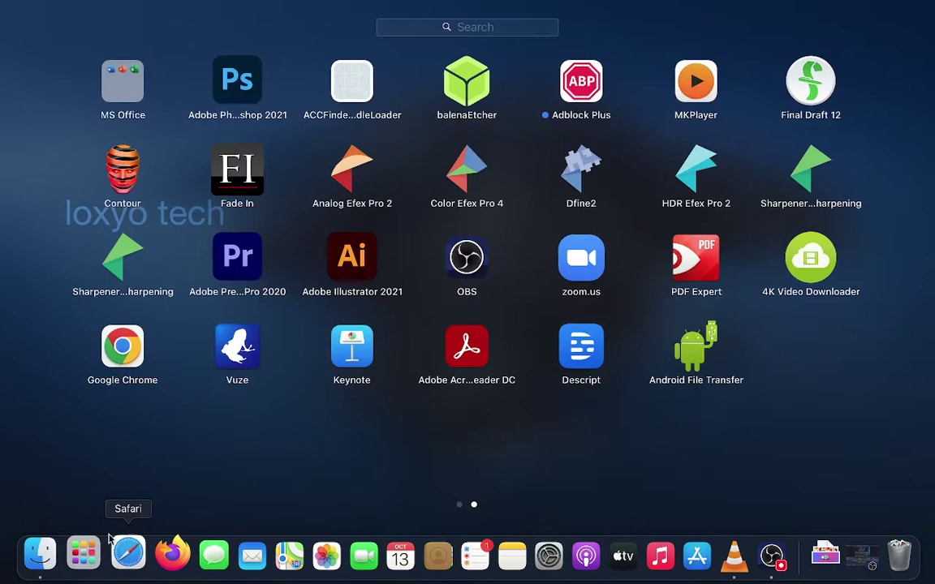
{"action": "scroll", "coordinate": [497, 420], "scroll_direction": "left", "scroll_amount": 3}
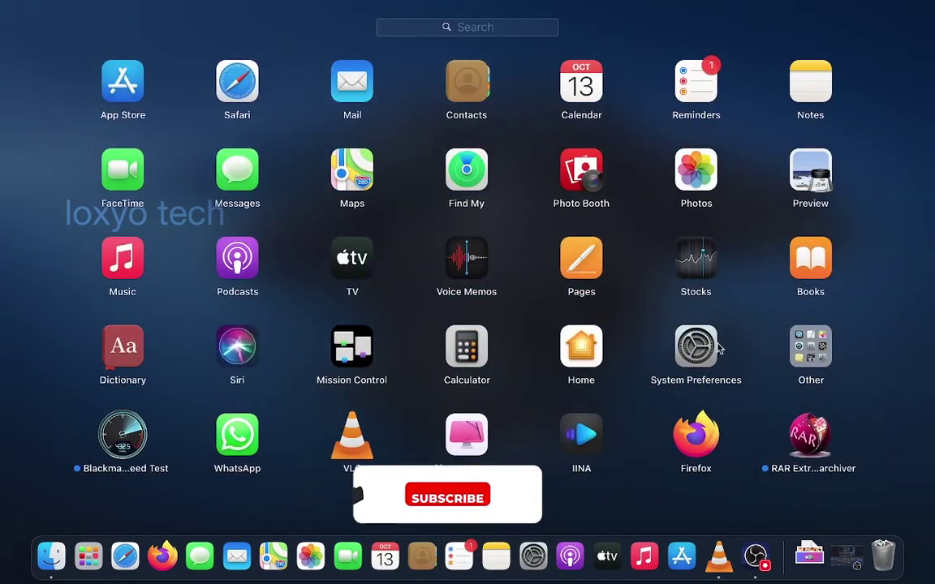
{"action": "left_click", "coordinate": [694, 340]}
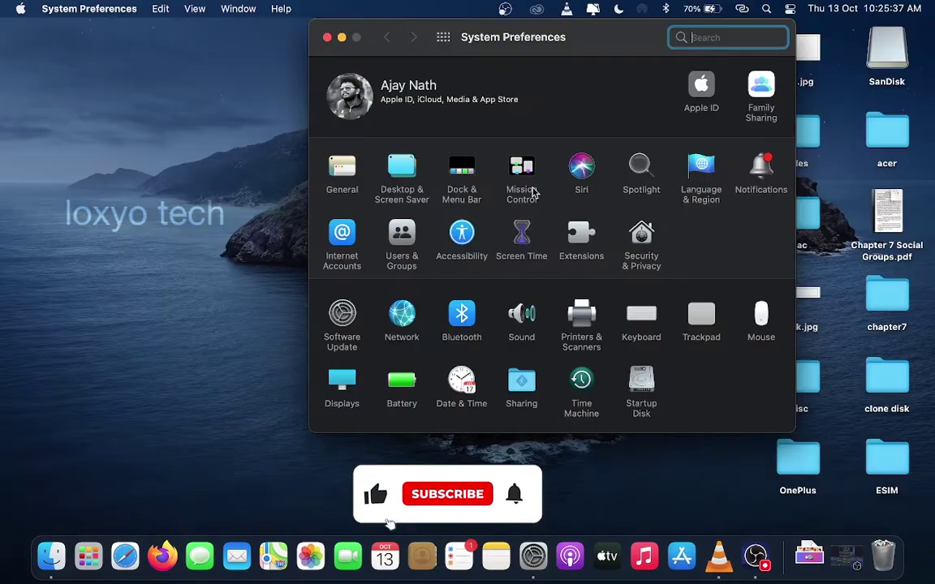
{"action": "left_click", "coordinate": [579, 386]}
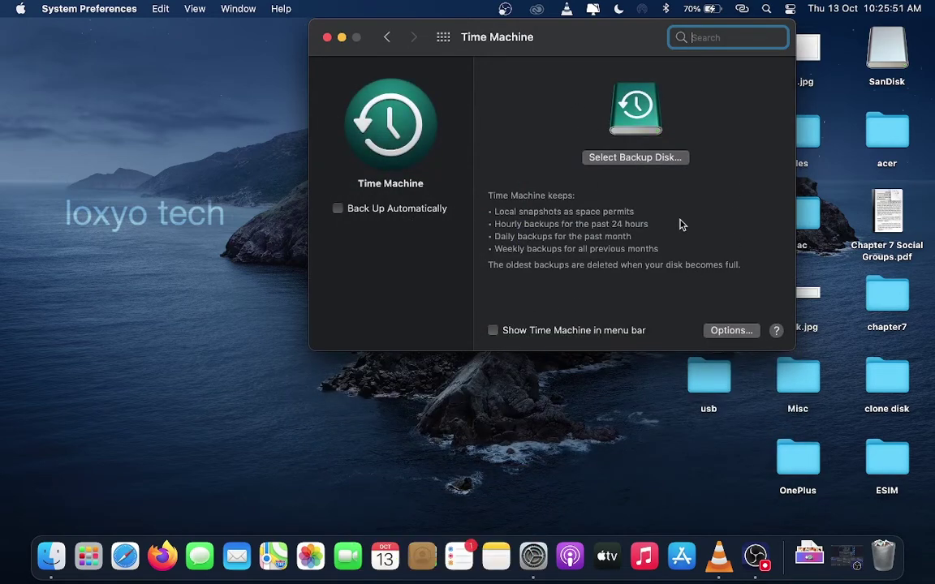
{"action": "left_click", "coordinate": [492, 331]}
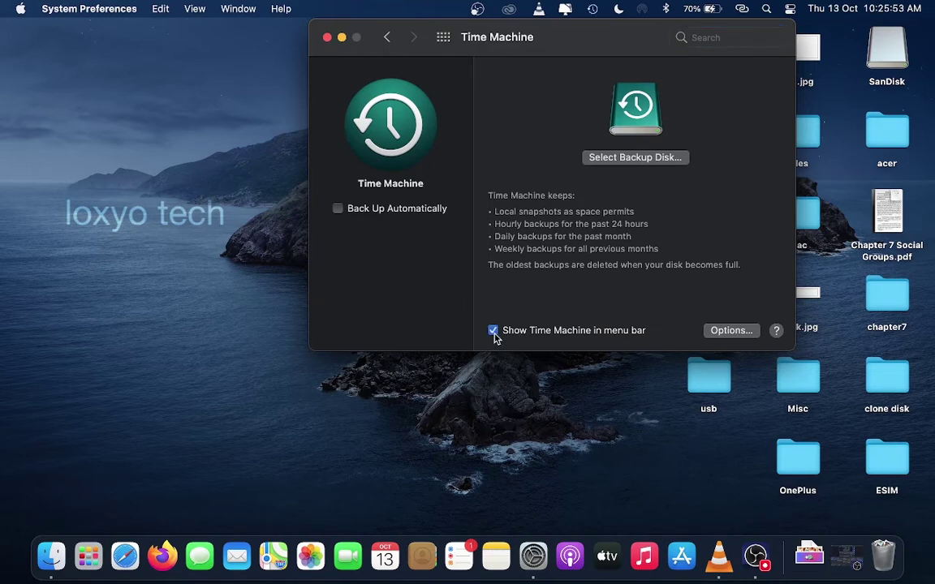
Step: Review the items excluded from Time Machine backups and the estimated full backup size, and leave without saving
{"action": "left_click", "coordinate": [739, 334]}
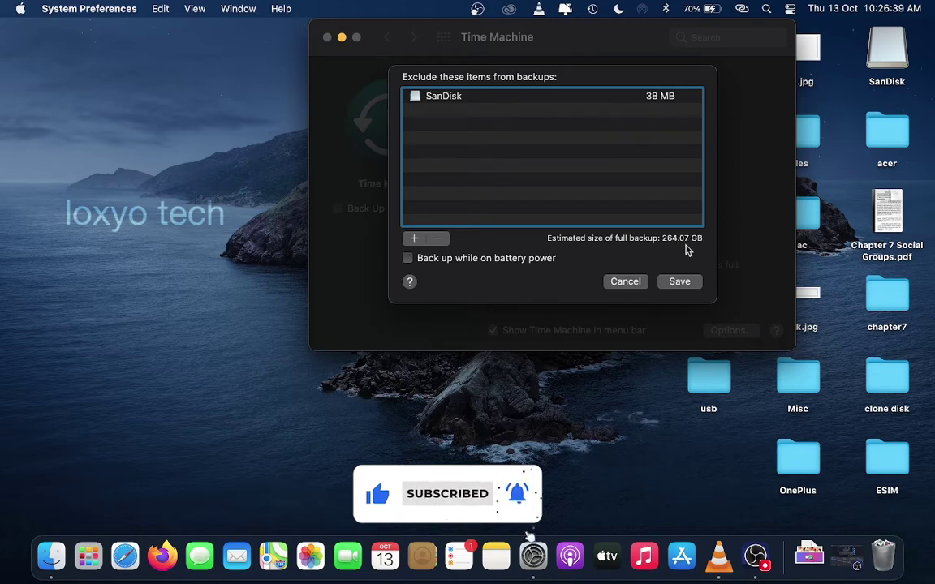
{"action": "left_click", "coordinate": [625, 281]}
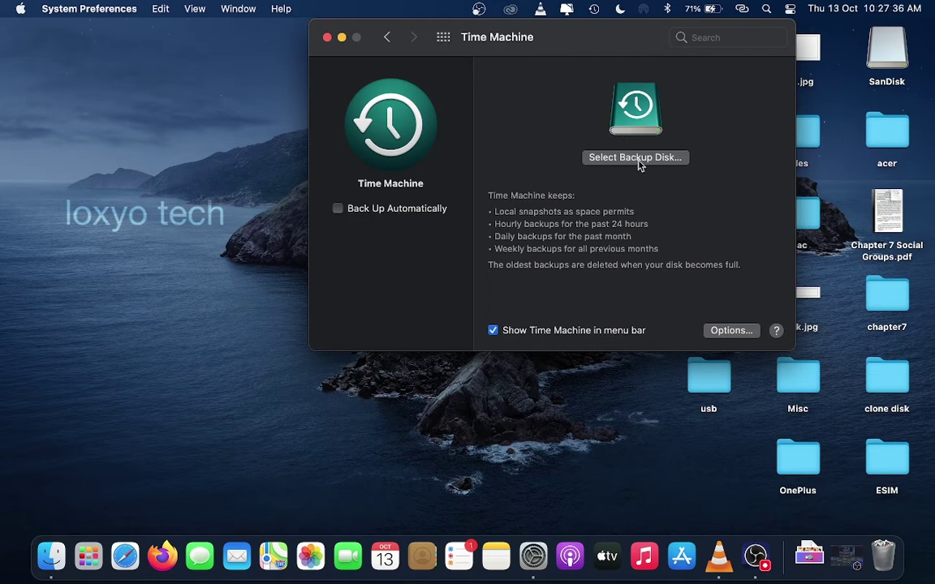
{"action": "left_click", "coordinate": [643, 160]}
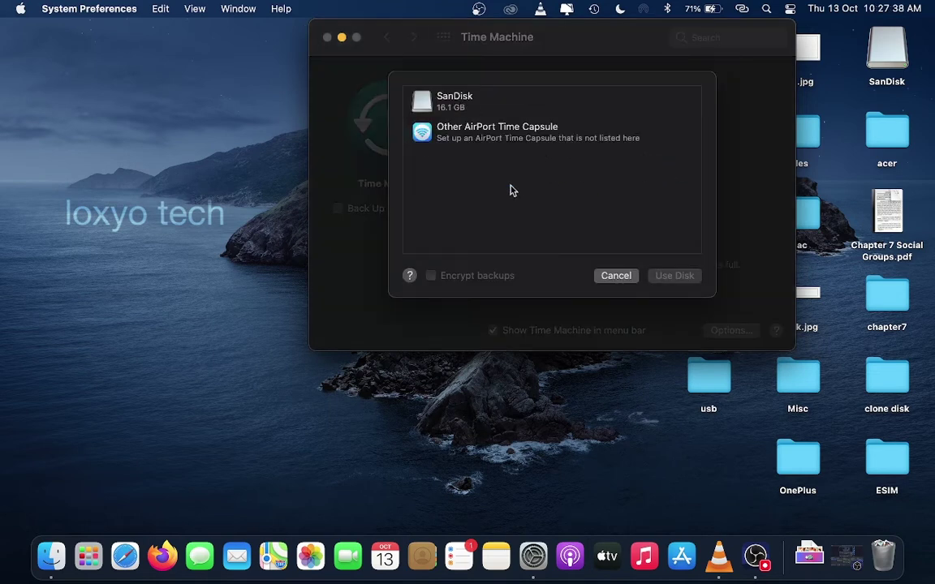
{"action": "left_click", "coordinate": [502, 103]}
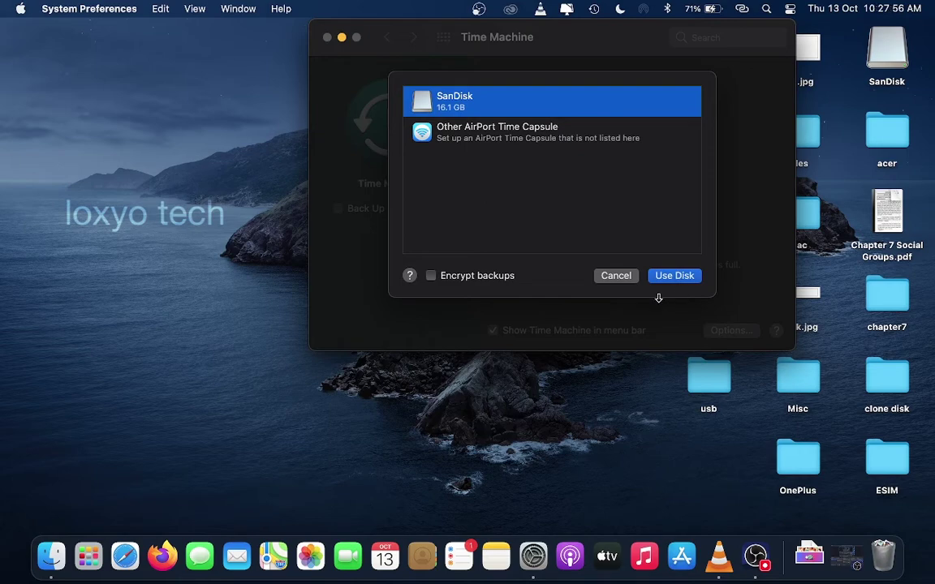
{"action": "left_click", "coordinate": [616, 276]}
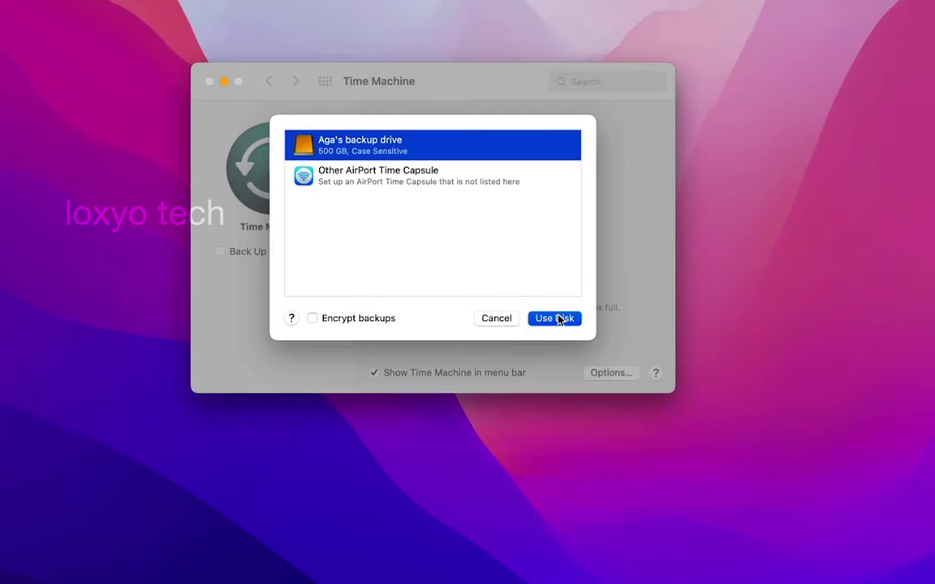
Step: Use the selected 500 GB backup drive for Time Machine without encrypting the backups
{"action": "left_click", "coordinate": [558, 319]}
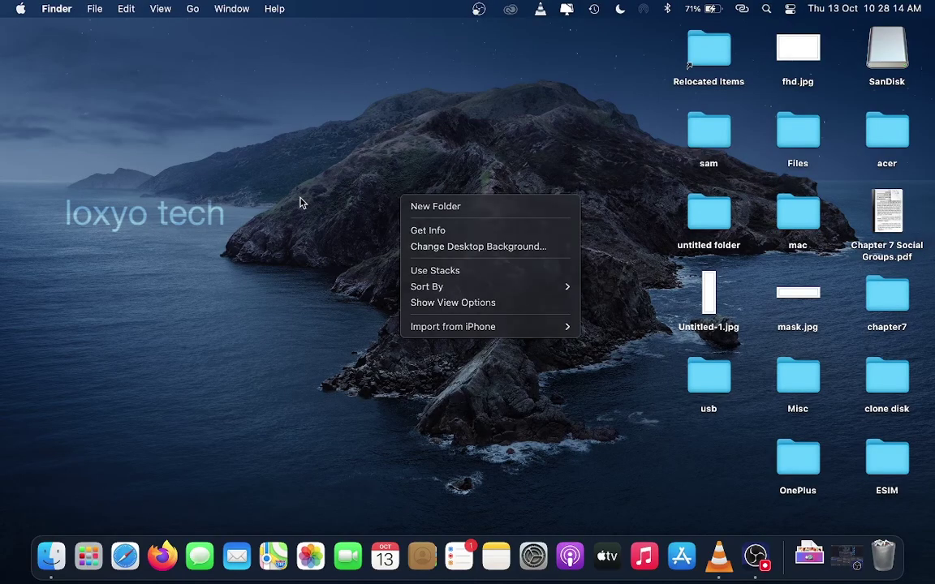
Step: Dismiss the desktop's shortcut options and show the Time Machine status and commands
{"action": "left_click", "coordinate": [276, 186]}
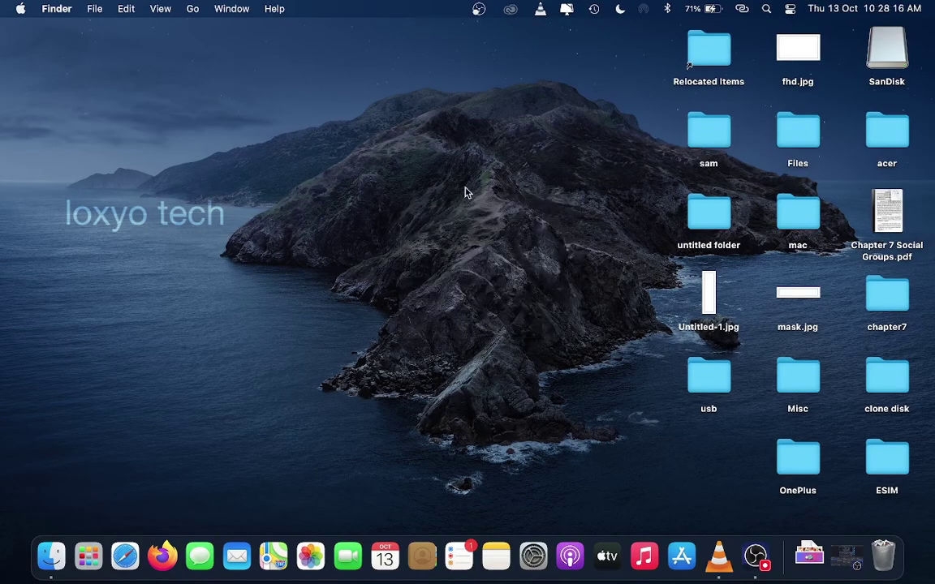
{"action": "left_click", "coordinate": [594, 9]}
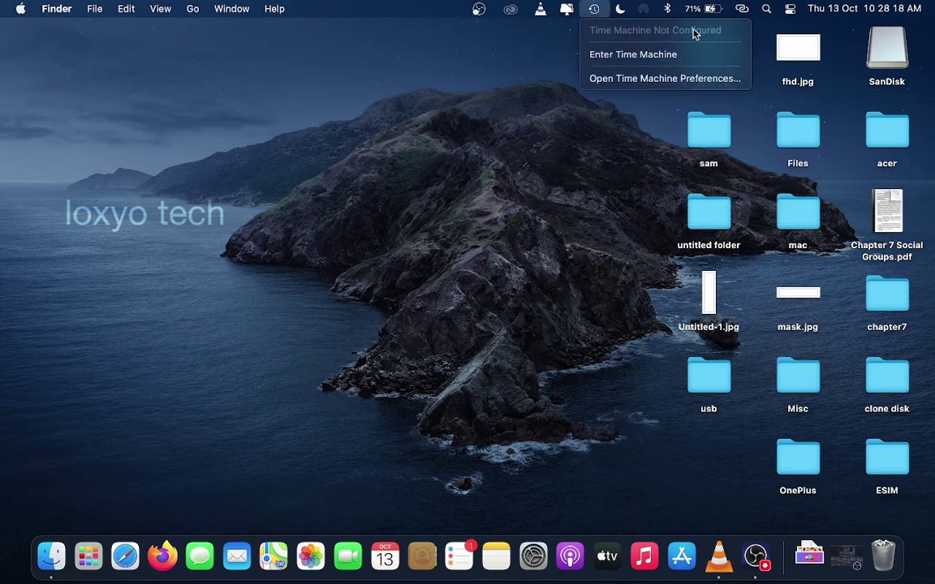